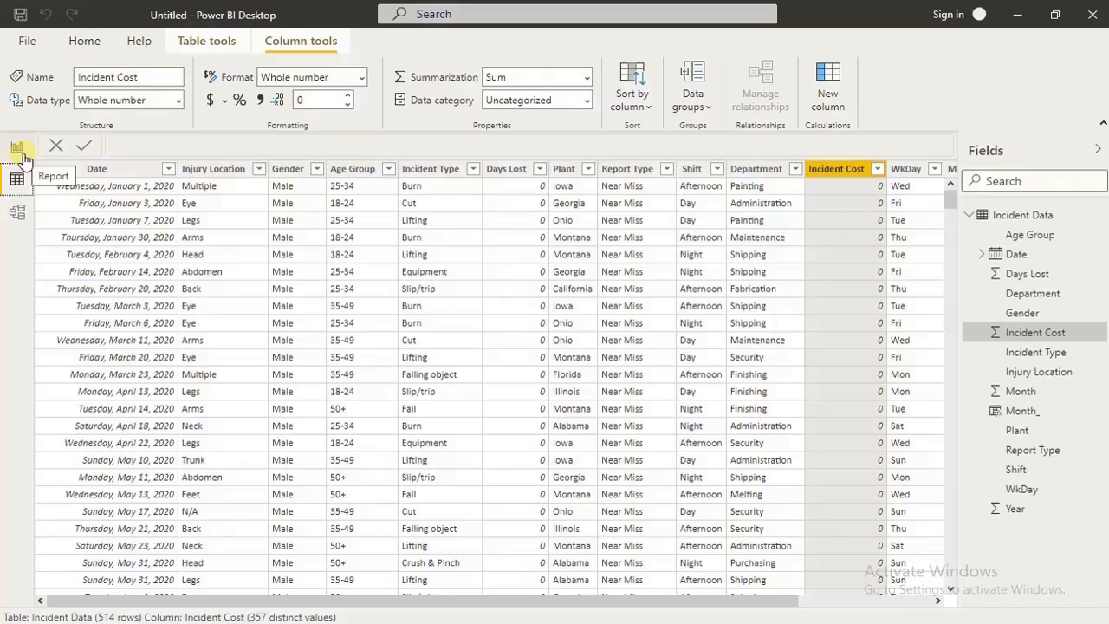
Insert a clustered column chart on report Page 2, placing it mid-page and enlarging it to span most of the page width.
left_click(17, 149)
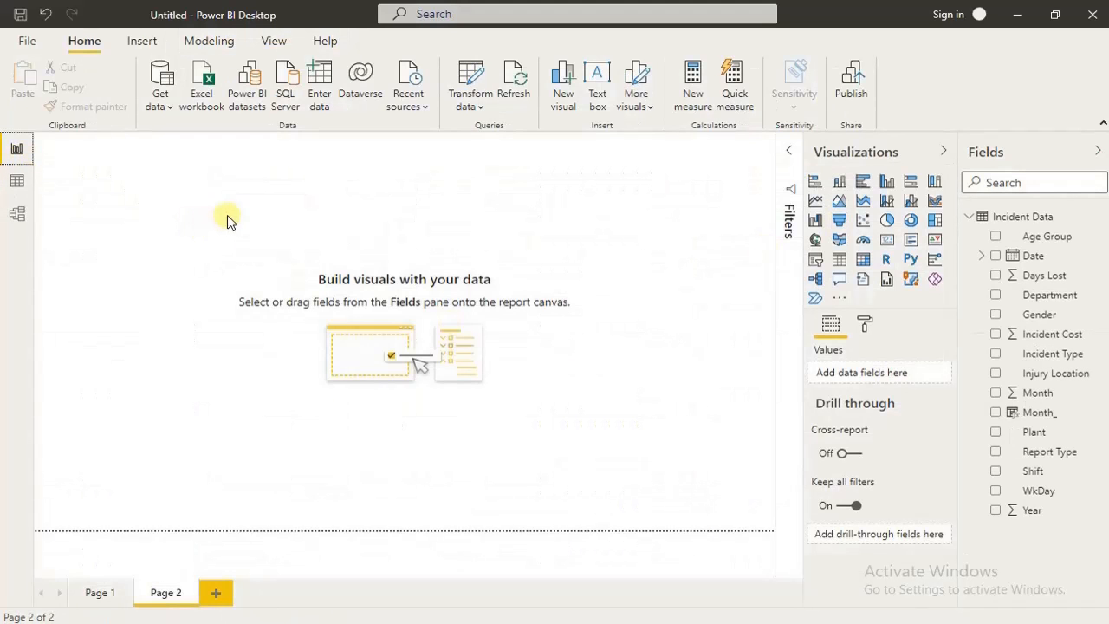
left_click(888, 184)
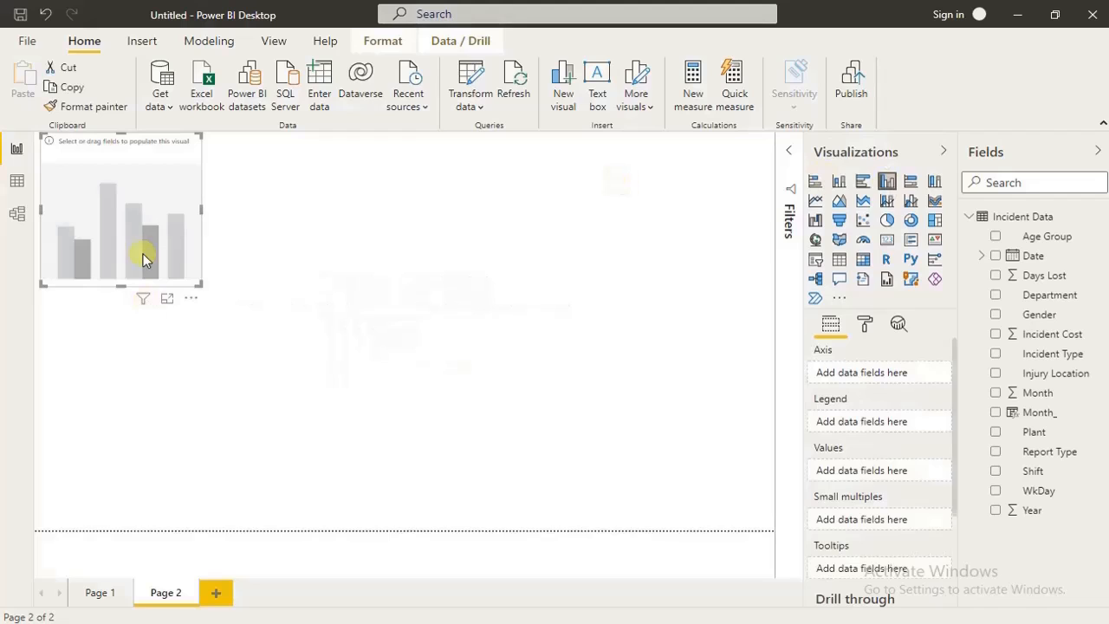
left_click_drag(114, 144, 185, 269)
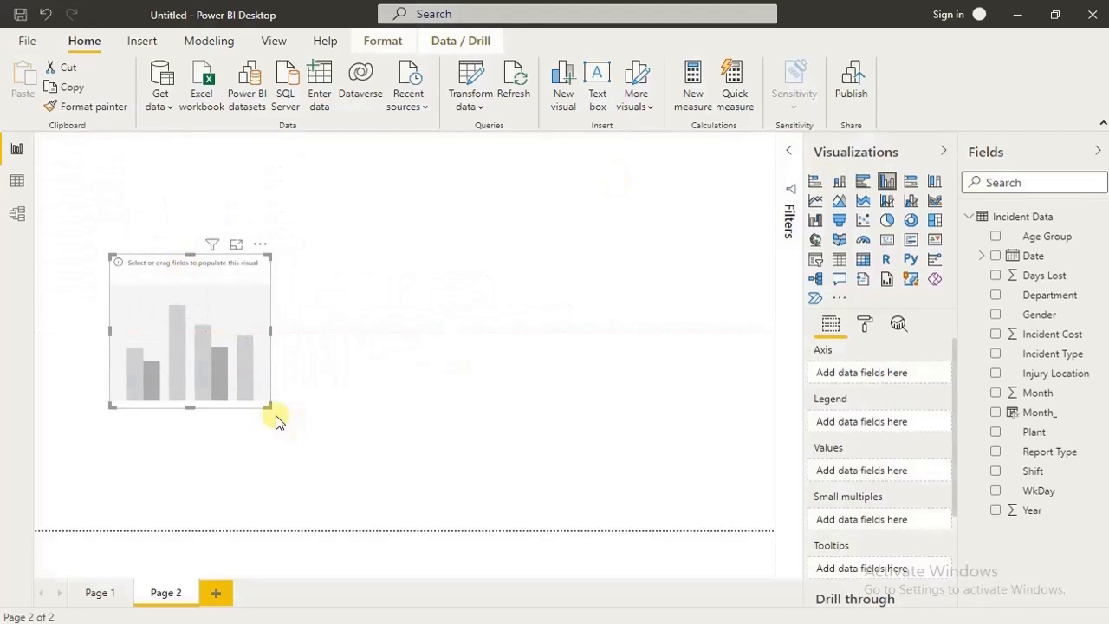
left_click_drag(270, 408, 632, 492)
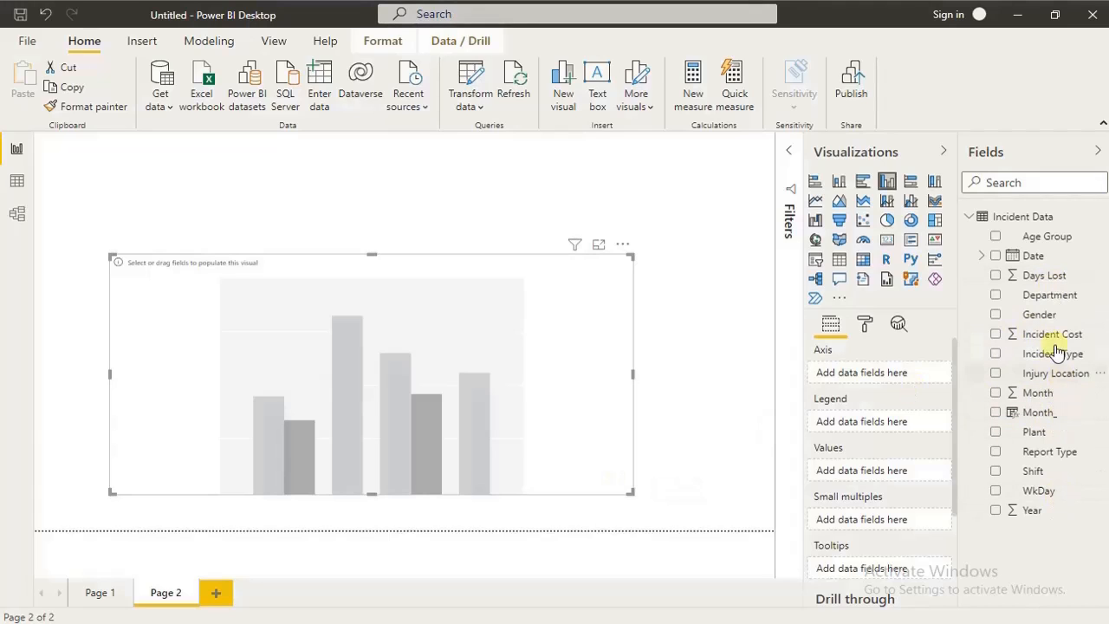
Plot Incident Cost by Date in the column chart, keeping only the Quarter level on the axis, and widen the chart.
left_click_drag(1050, 335, 886, 470)
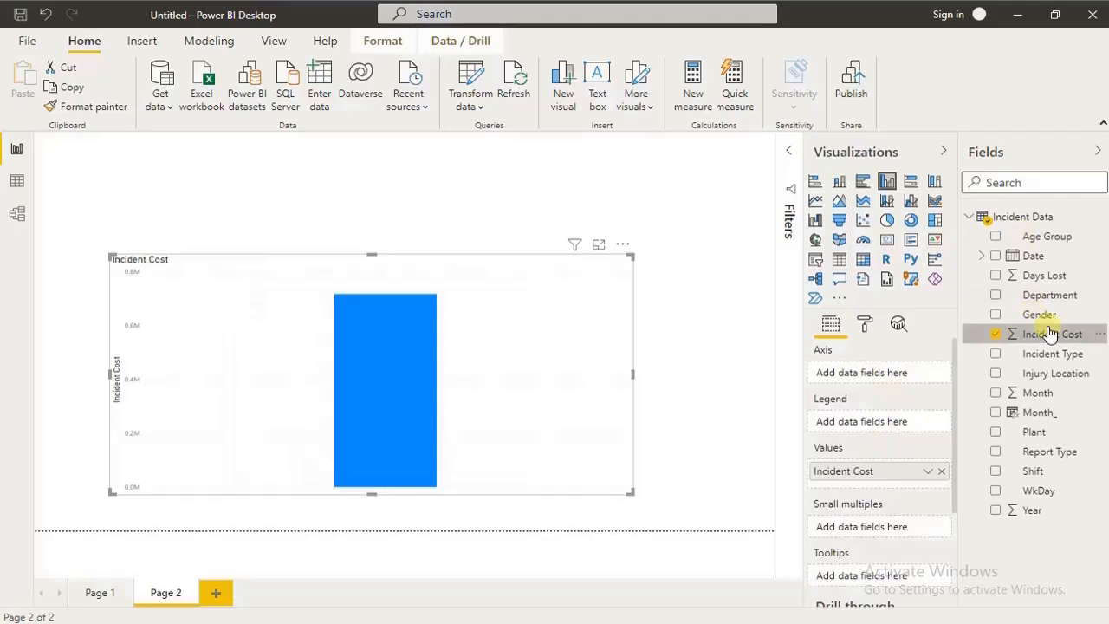
left_click_drag(1032, 256, 903, 371)
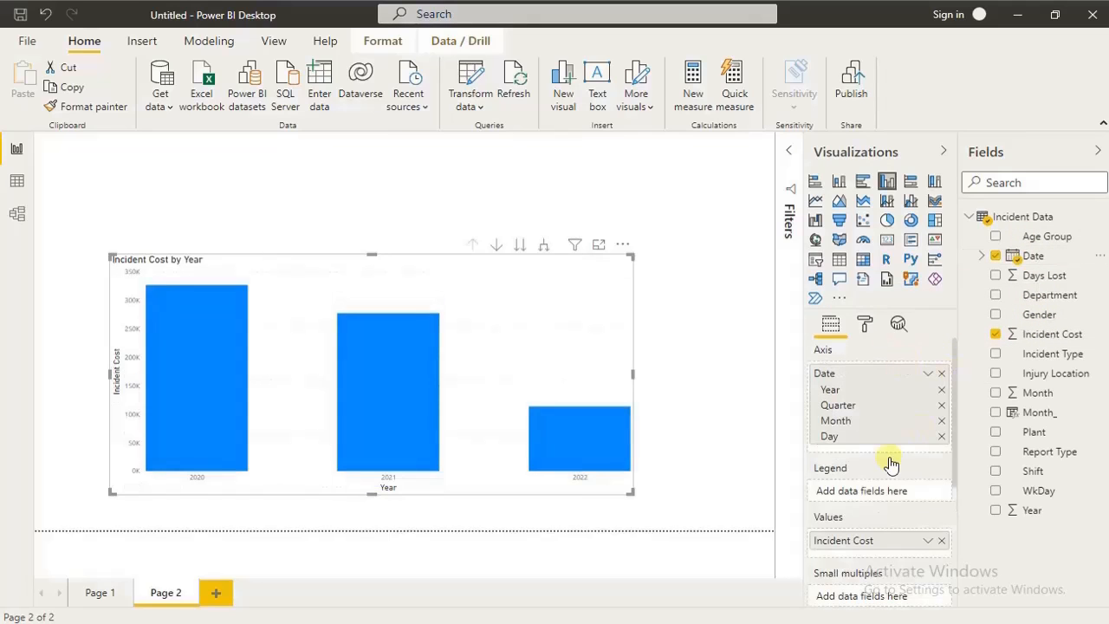
left_click(941, 389)
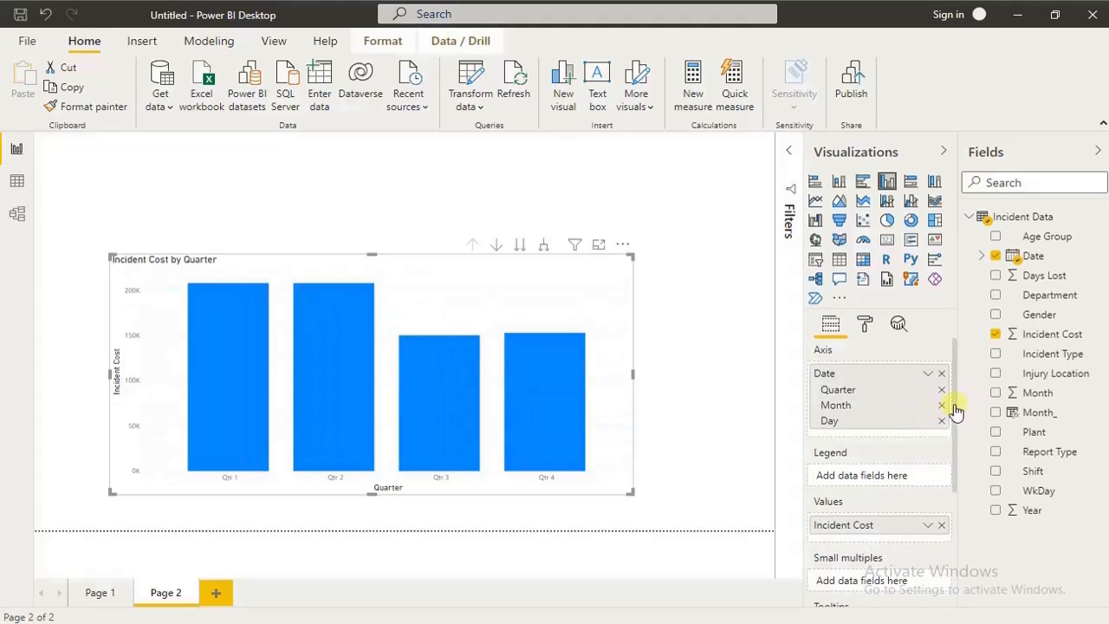
left_click(942, 404)
left_click(942, 406)
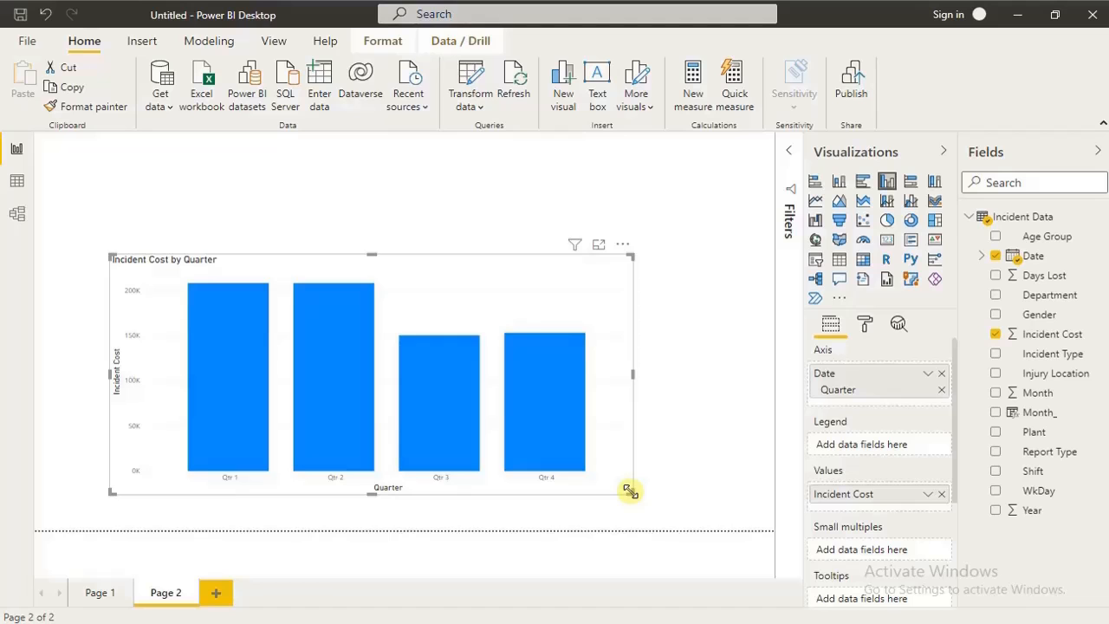
left_click_drag(630, 491, 704, 507)
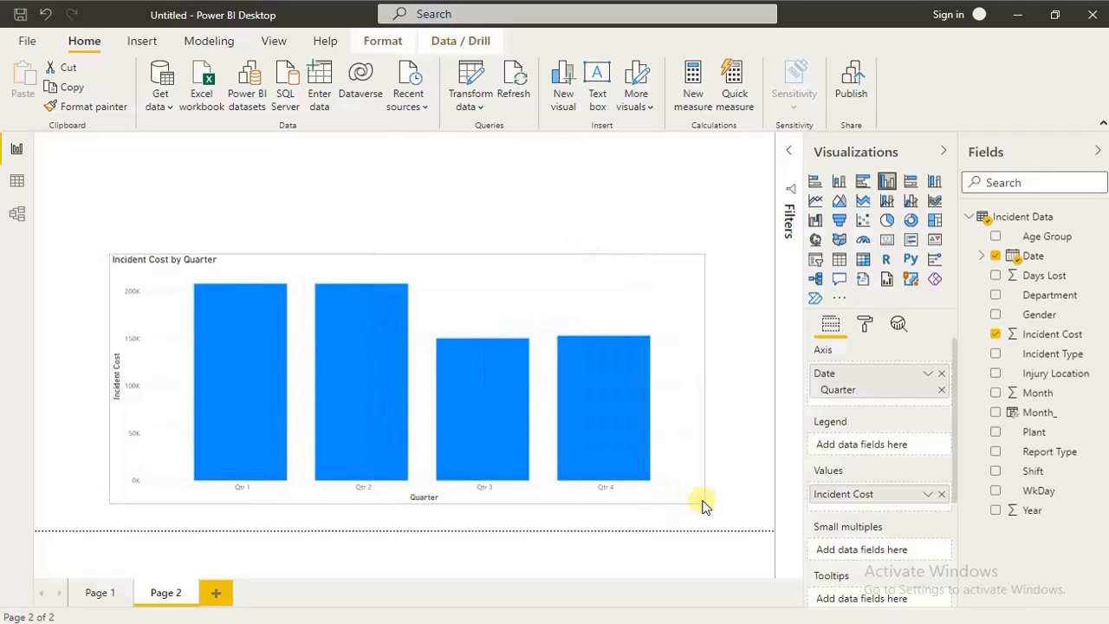
Run the Explain the decrease analysis on the Qtr 3 column.
mouse_move(502, 407)
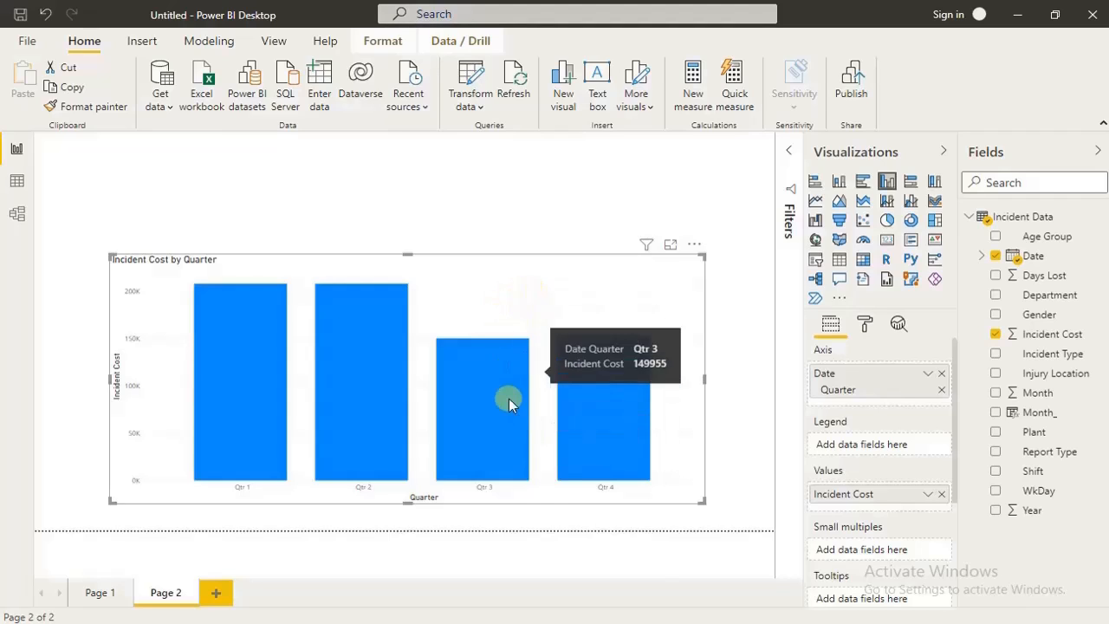
right_click(496, 419)
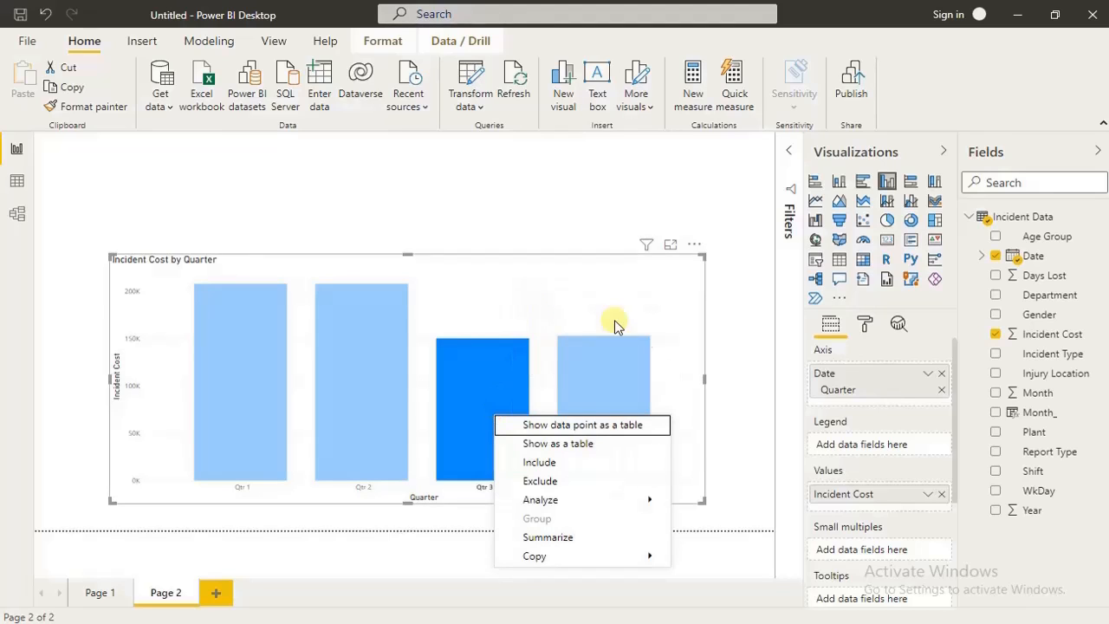
mouse_move(541, 500)
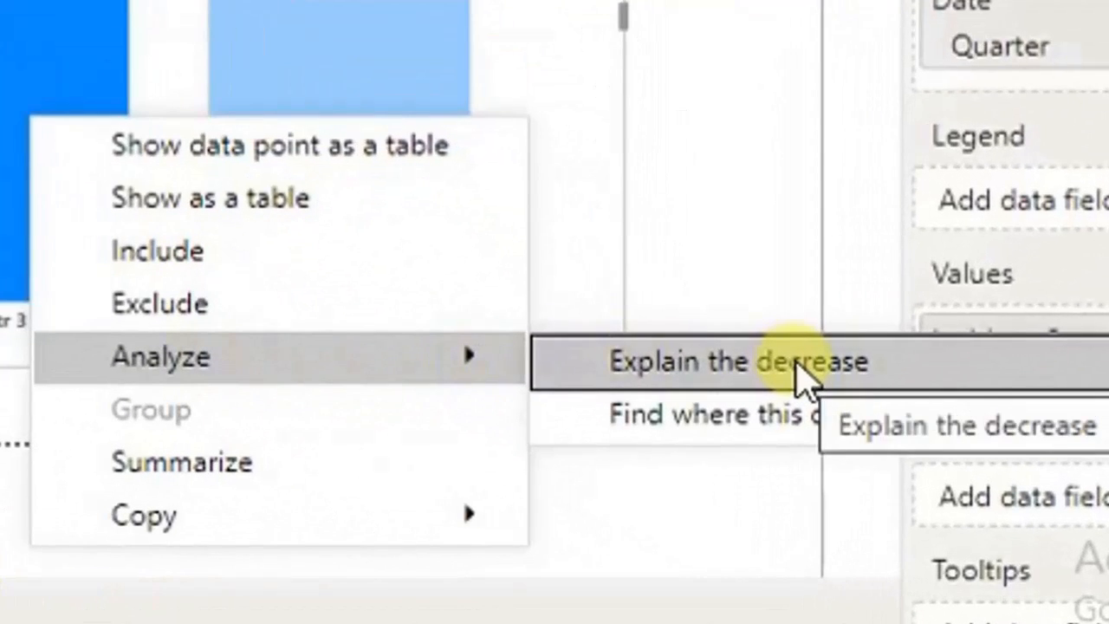
left_click(801, 364)
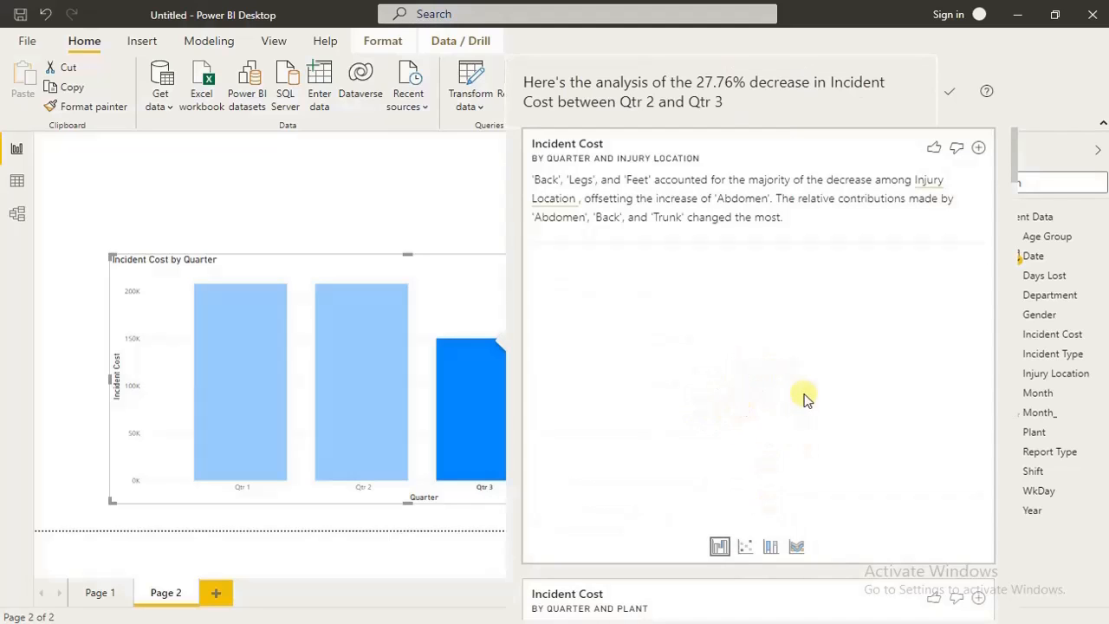
Examine the explanations of the Qtr 3 decrease broken down by injury location, plant, department and weekday.
scroll(774, 415, "down", 4)
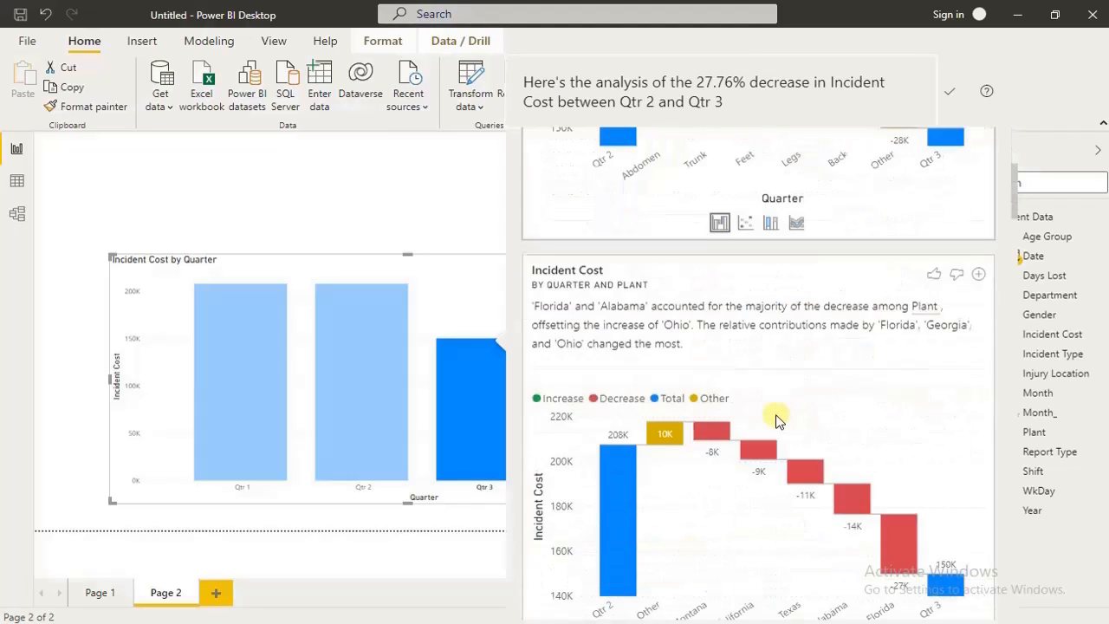
scroll(777, 414, "up", 4)
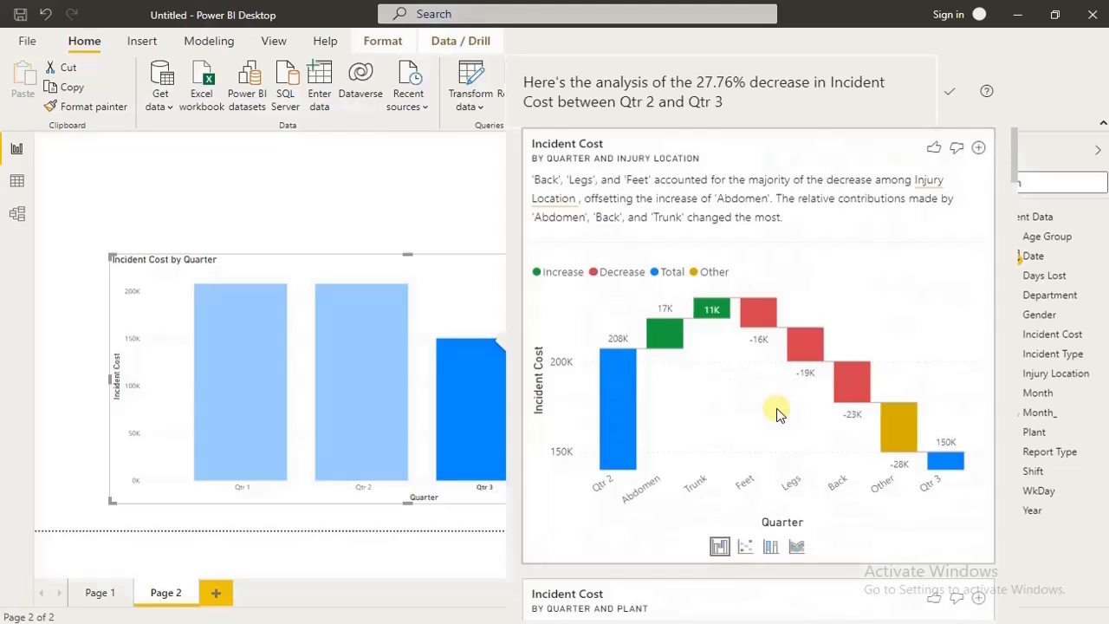
scroll(779, 414, "down", 5)
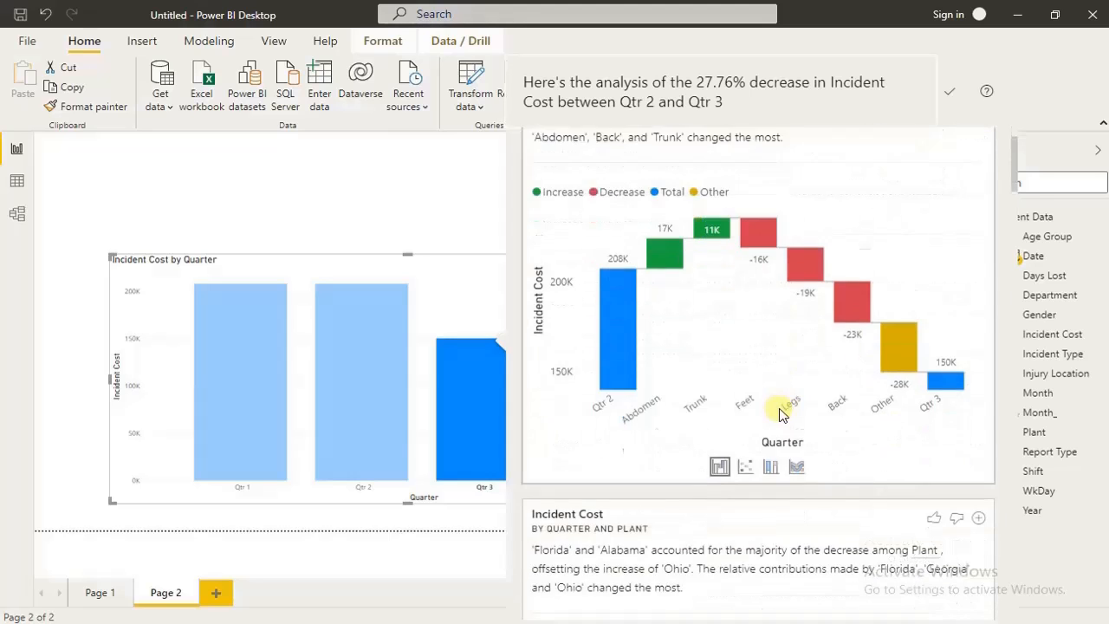
scroll(779, 414, "down", 5)
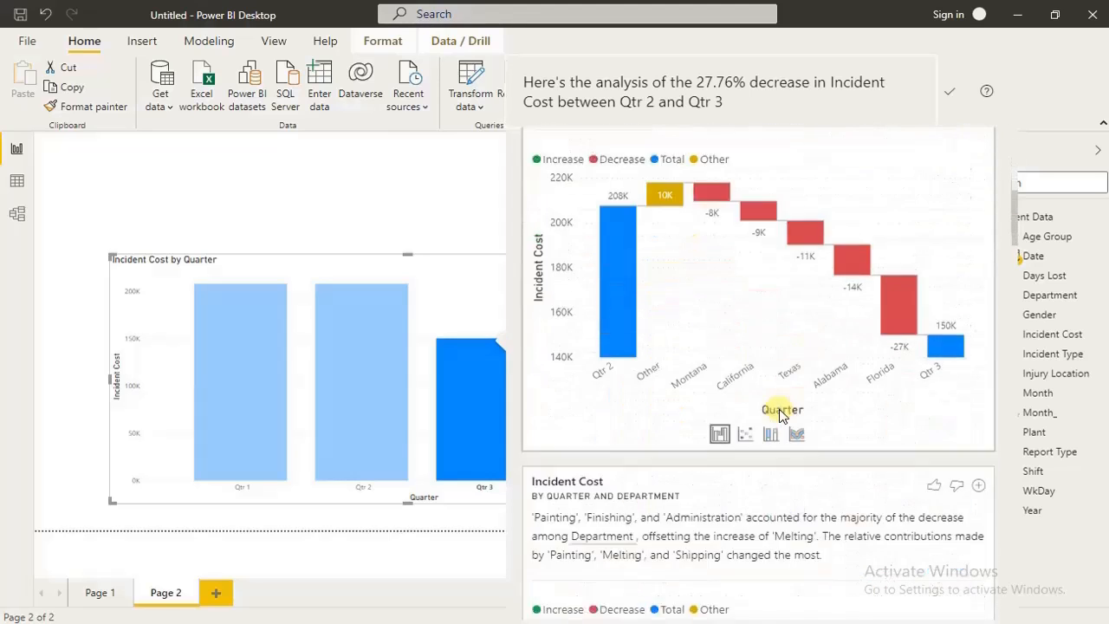
scroll(779, 414, "down", 5)
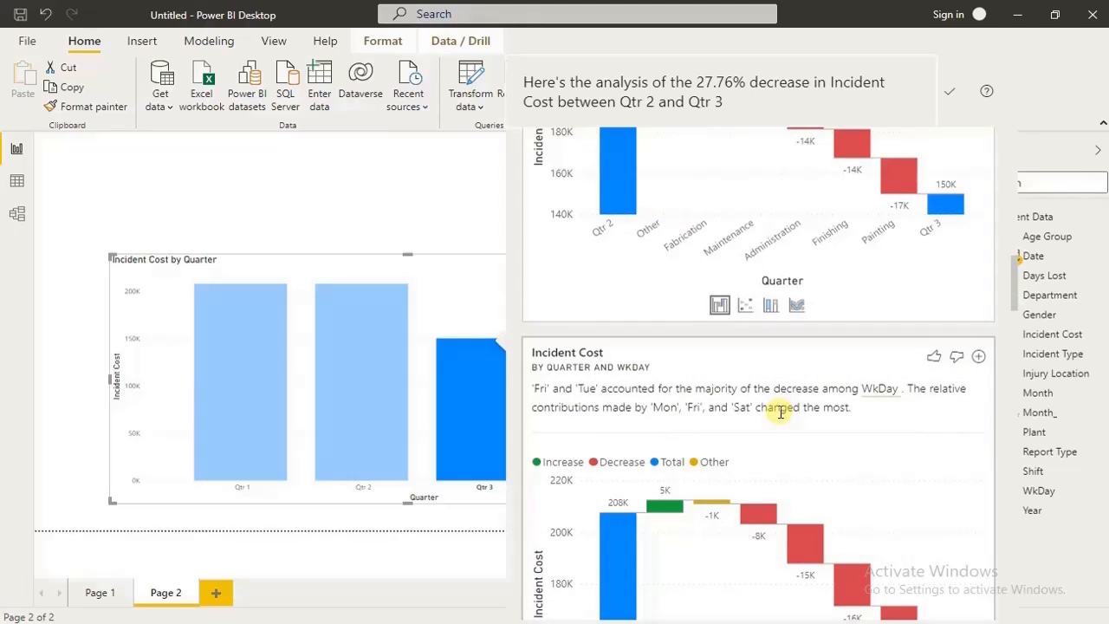
scroll(780, 412, "up", 3)
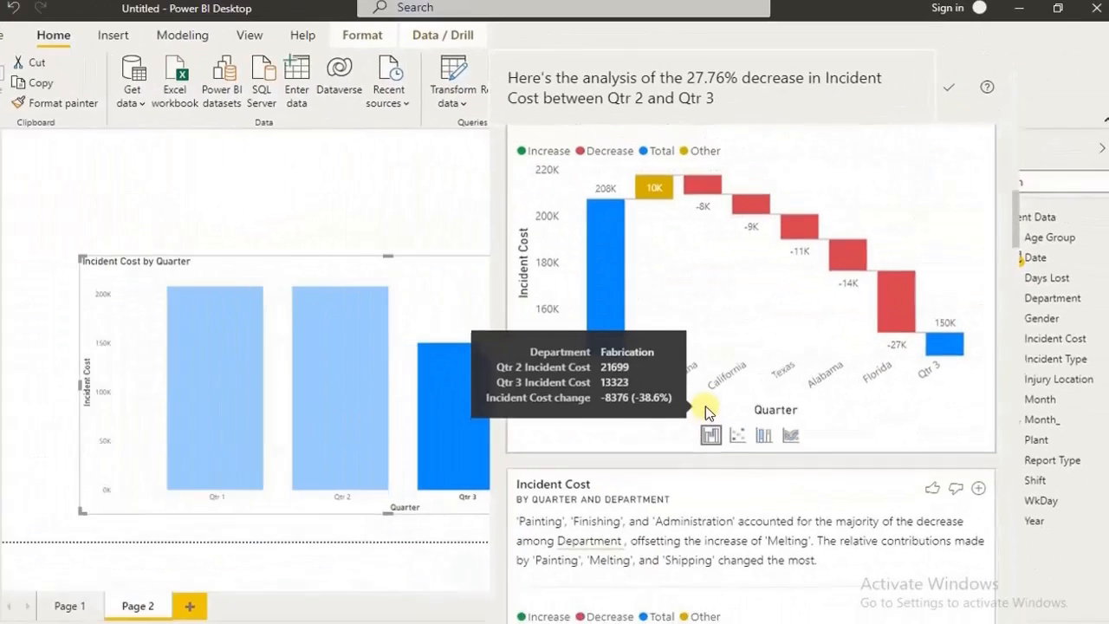
scroll(710, 407, "up", 3)
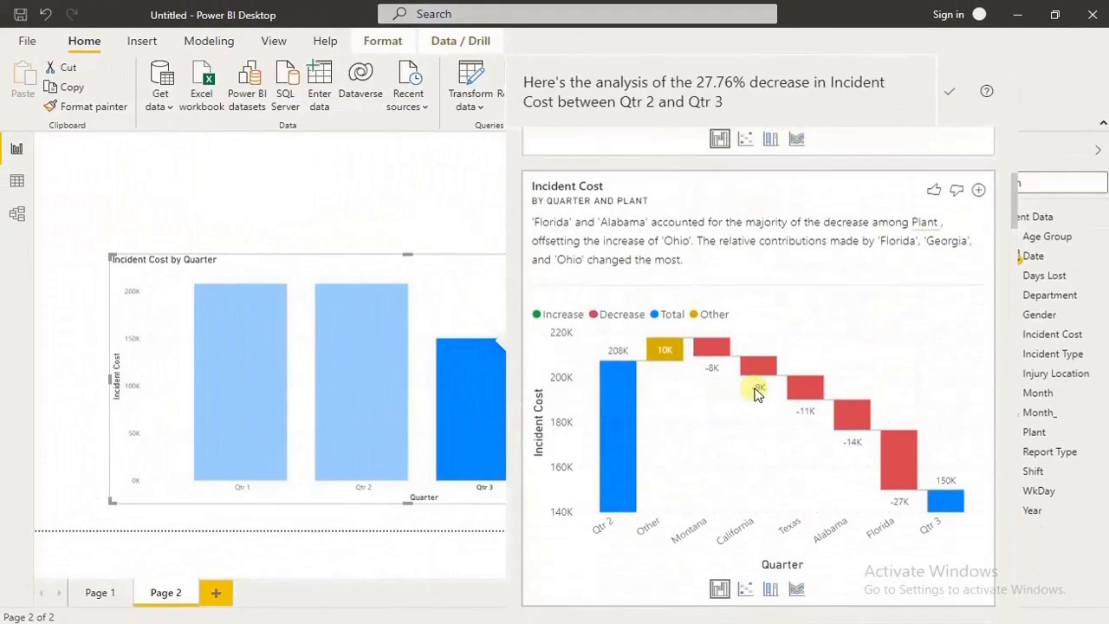
scroll(756, 391, "down", 10)
scroll(755, 391, "down", 3)
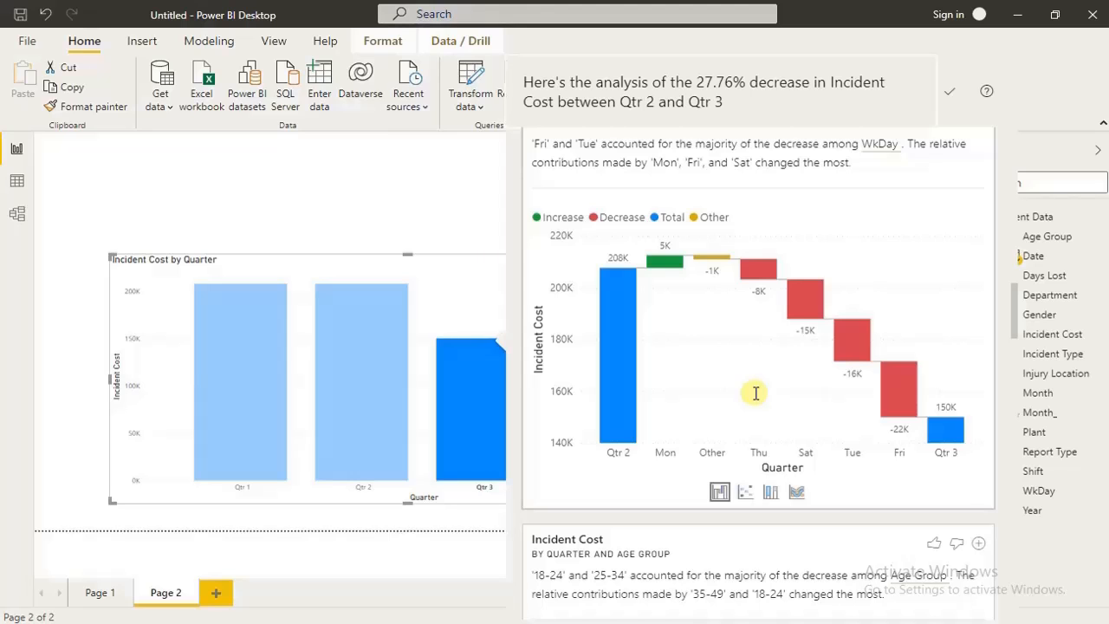
Add the Incident Cost by Quarter and WkDay waterfall chart to the report and close the analysis.
scroll(754, 394, "up", 2)
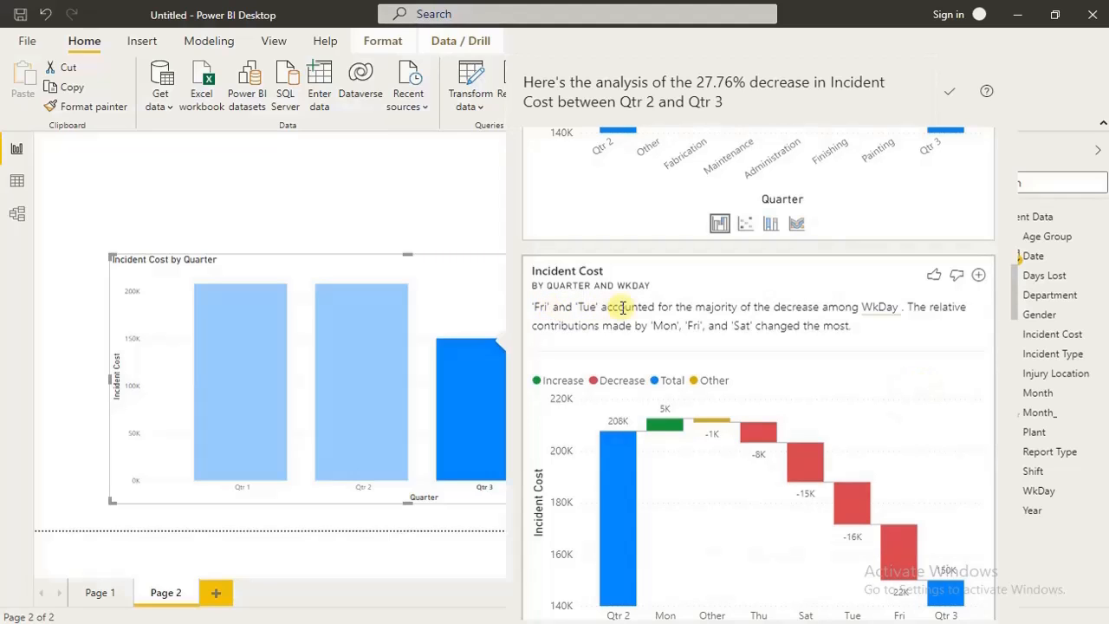
left_click(979, 278)
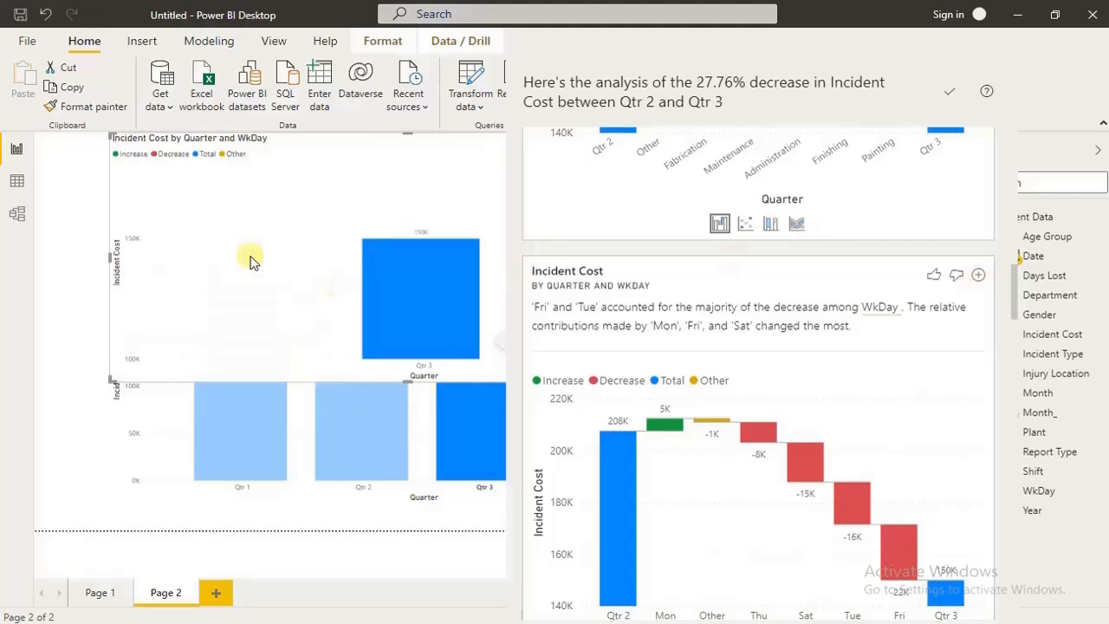
left_click(950, 91)
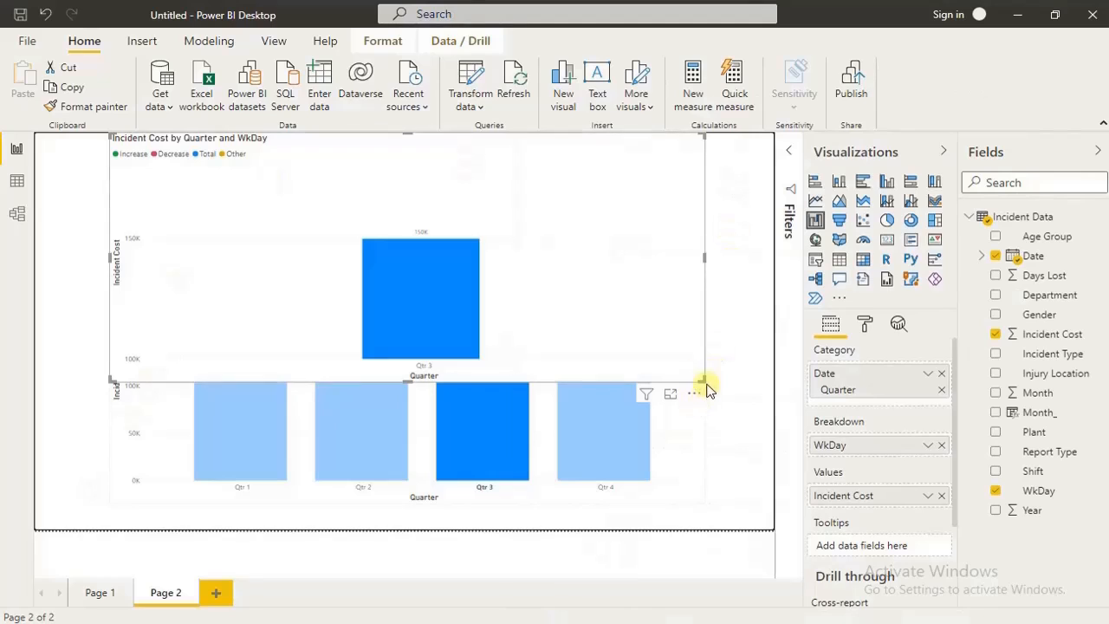
Shrink the waterfall chart so it clears the column chart and move it to the page's upper-left corner.
left_click_drag(703, 377, 607, 273)
left_click_drag(556, 243, 520, 227)
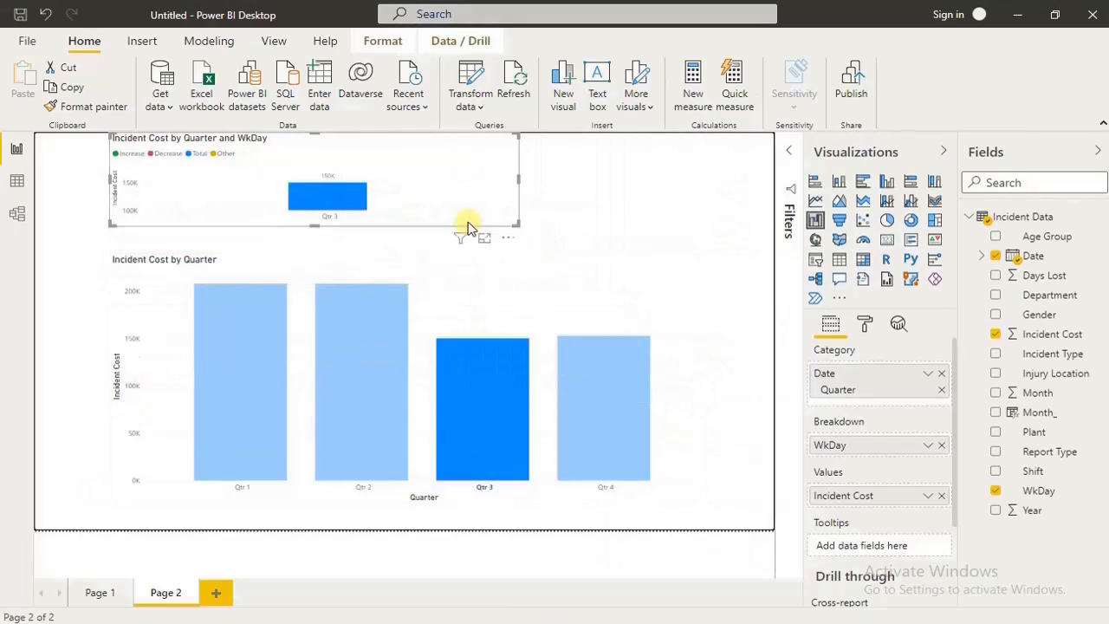
left_click_drag(451, 225, 356, 225)
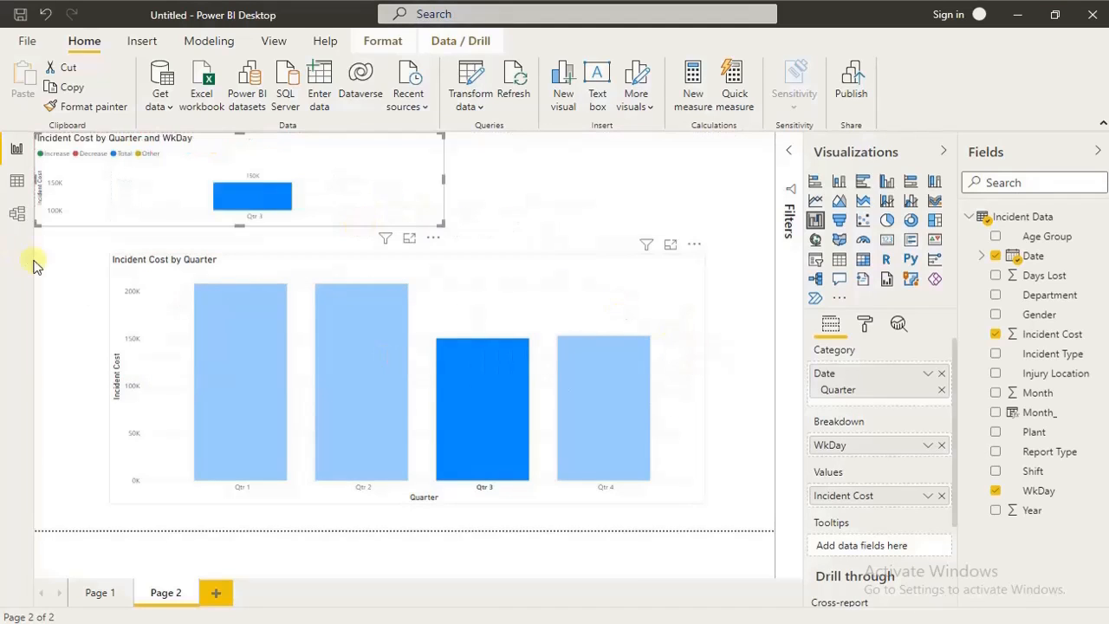
Reduce the column chart's height from its upper edge and enlarge the waterfall chart into the freed space.
left_click(109, 259)
left_click_drag(108, 255, 123, 317)
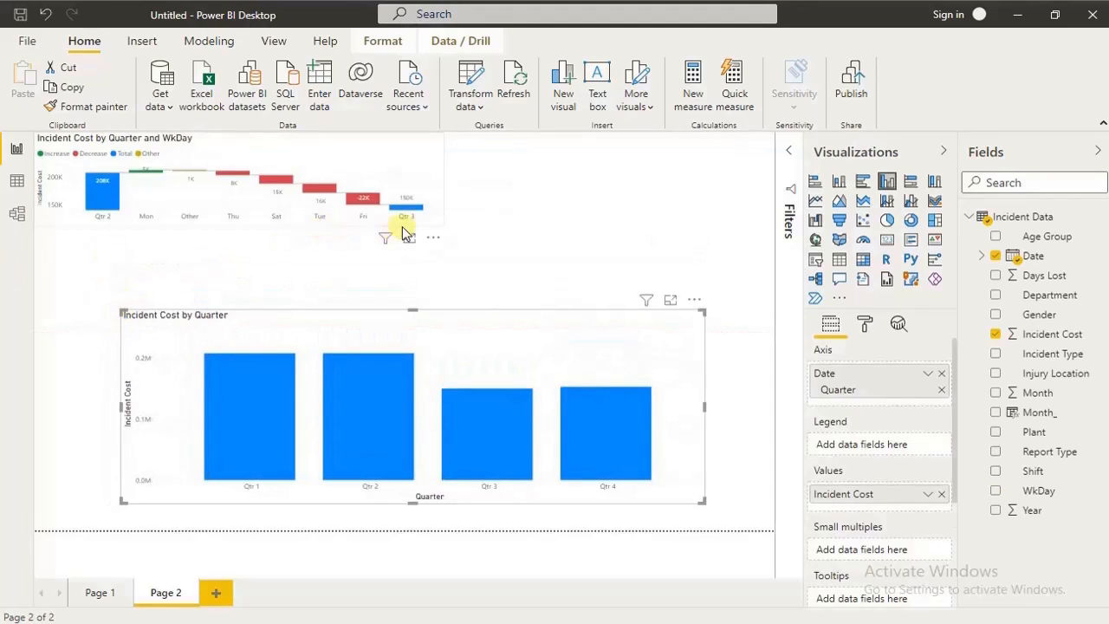
left_click(440, 226)
left_click_drag(444, 231, 458, 269)
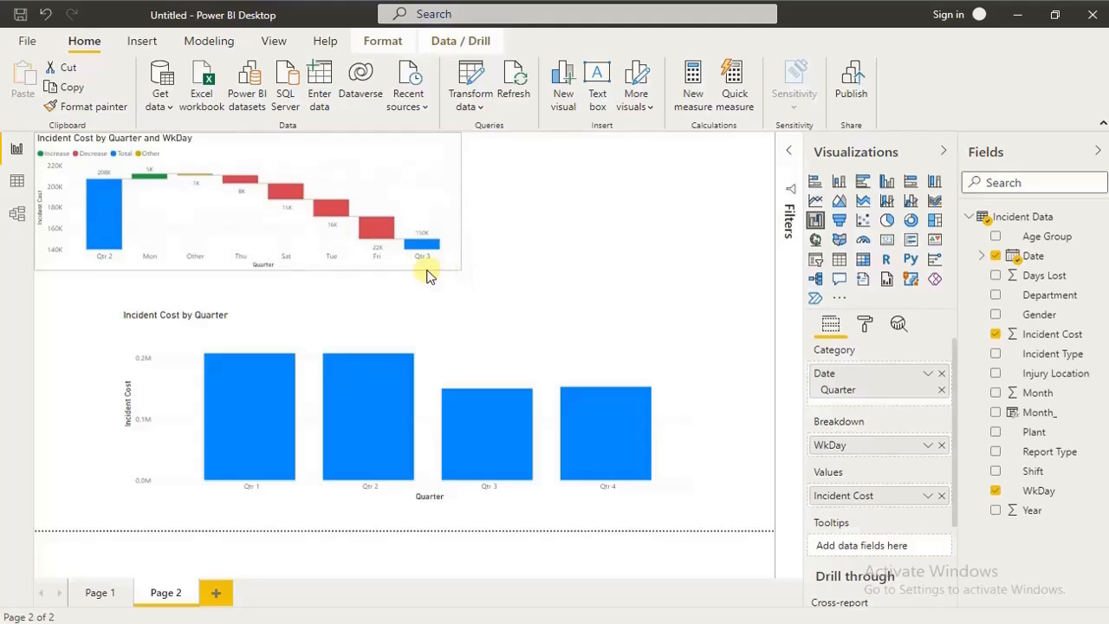
Test cross-filtering between the charts by selecting the Qtr 1, Qtr 2 and Qtr 3 columns and the waterfall's Qtr 3 bar.
left_click(244, 441)
left_click(372, 430)
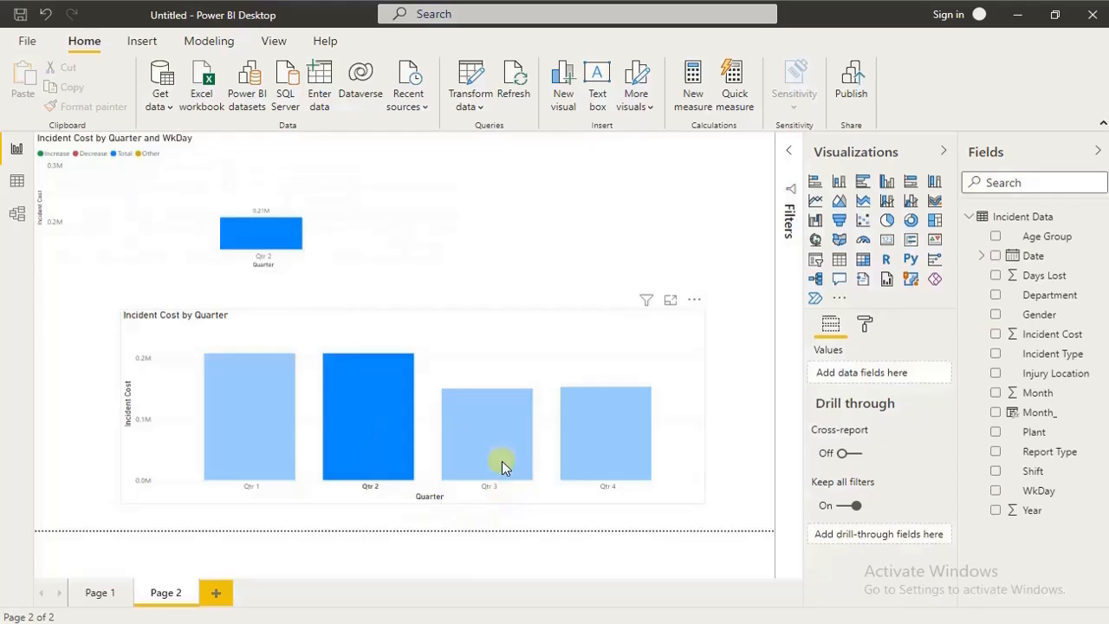
mouse_move(501, 461)
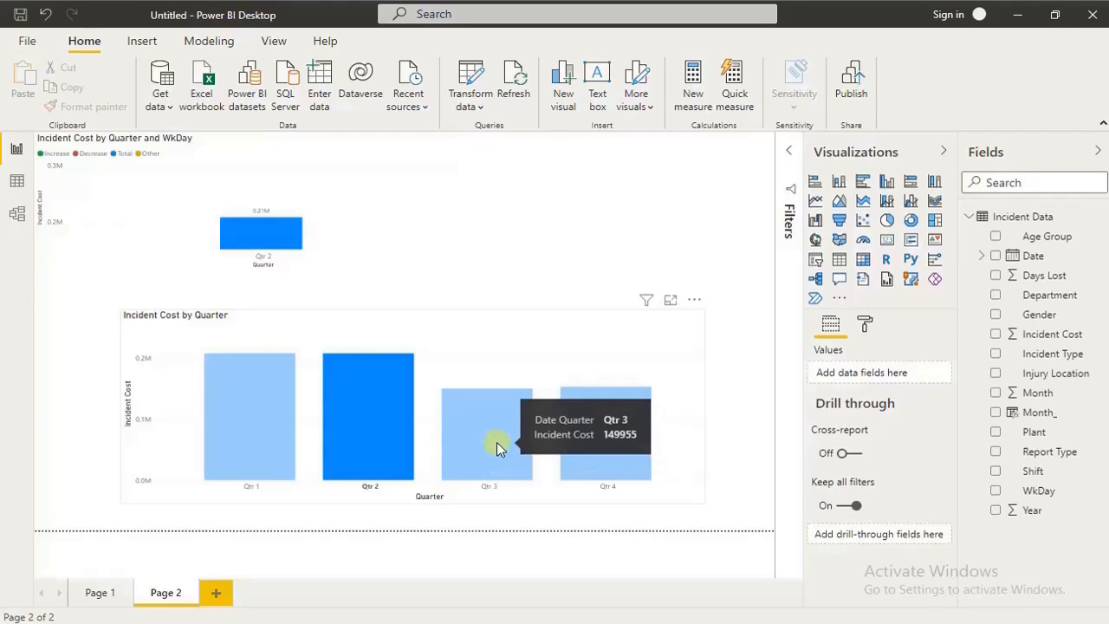
left_click(497, 442)
mouse_move(279, 216)
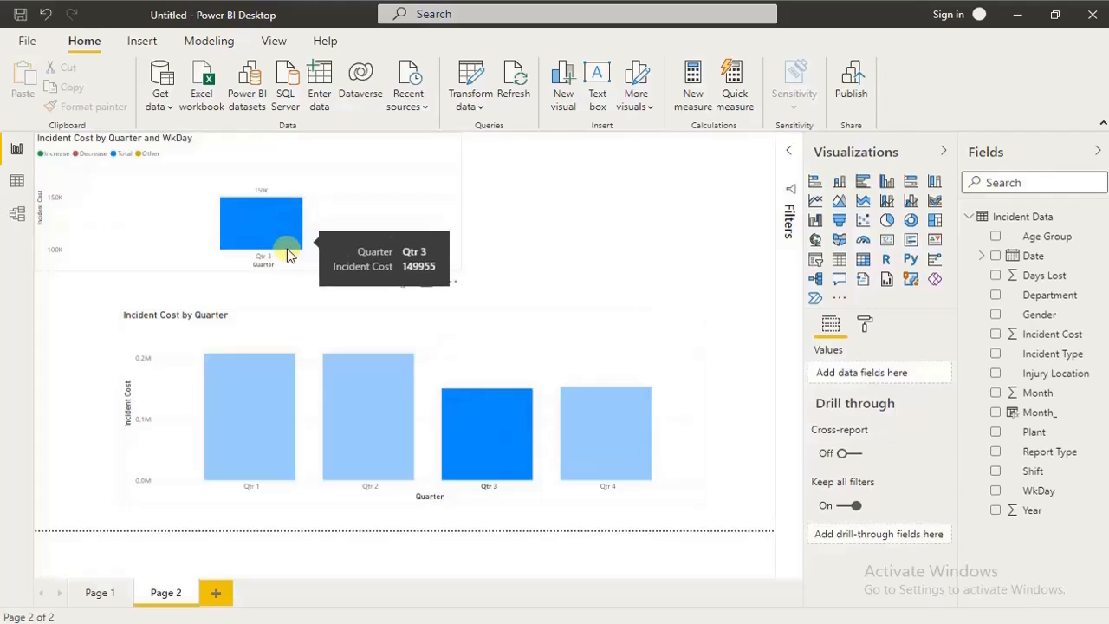
left_click(255, 232)
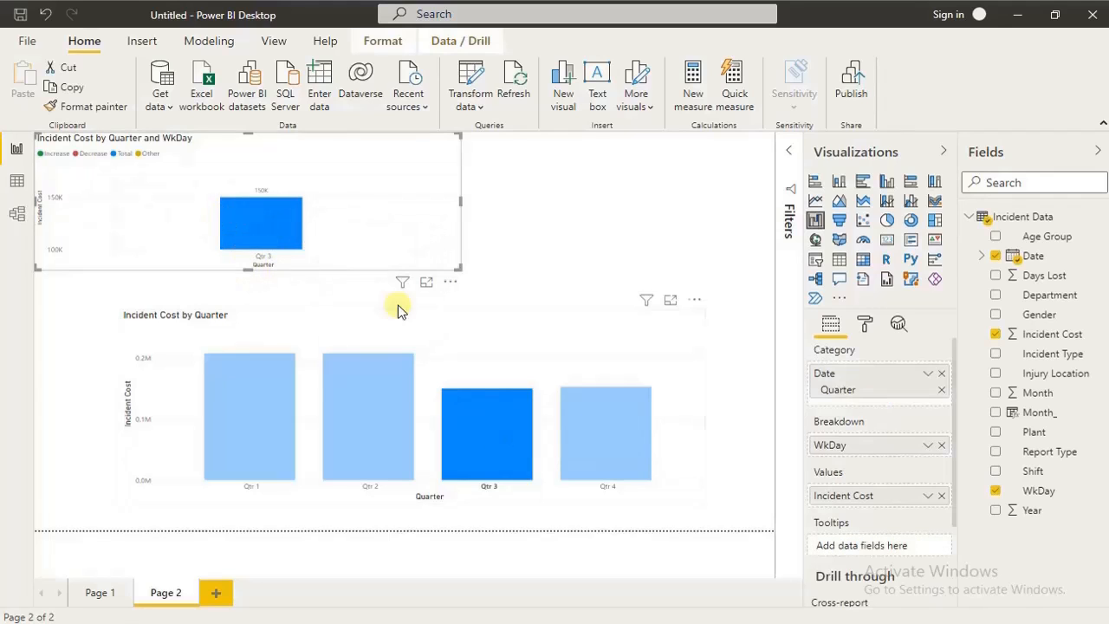
left_click(260, 227)
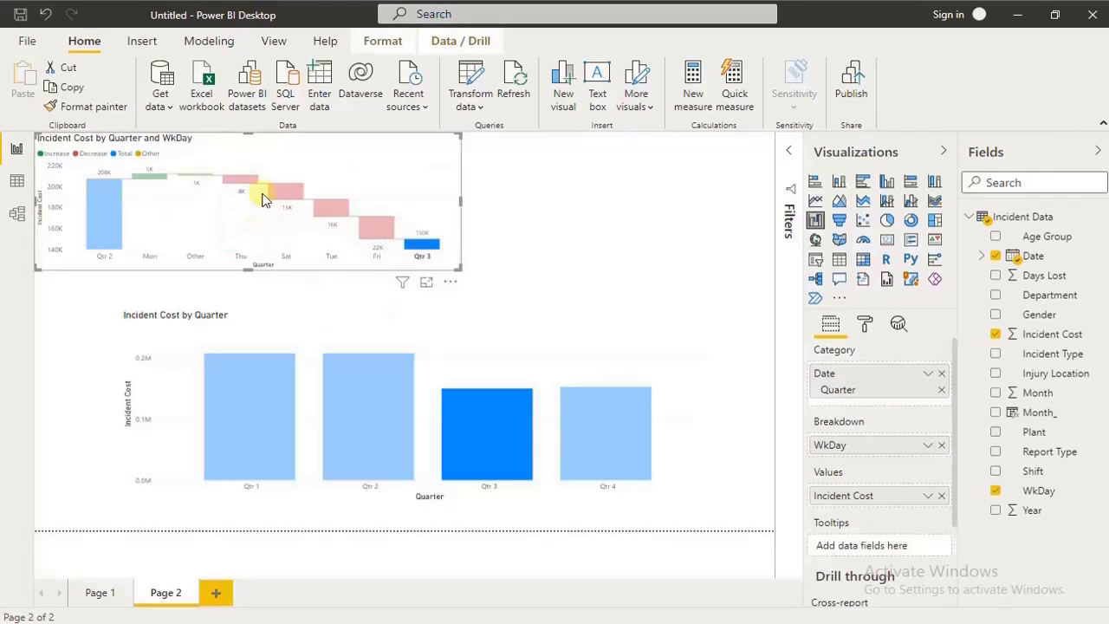